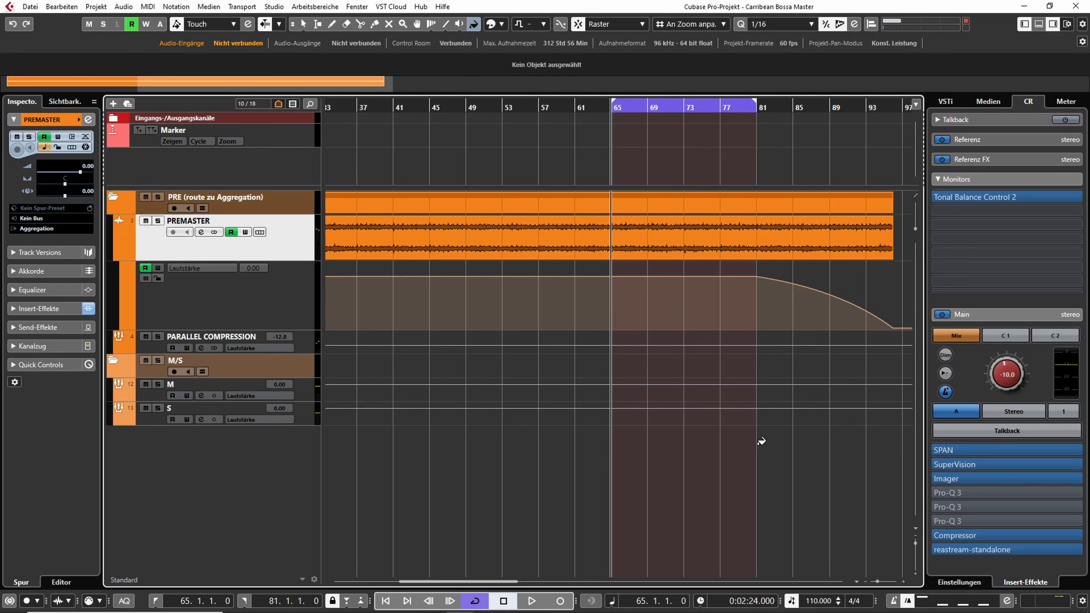
Open the full MixConsole and inspect the PREMASTER, PARALLEL COMPRESSION and Aggregation channel strips
key(1)
key(F3)
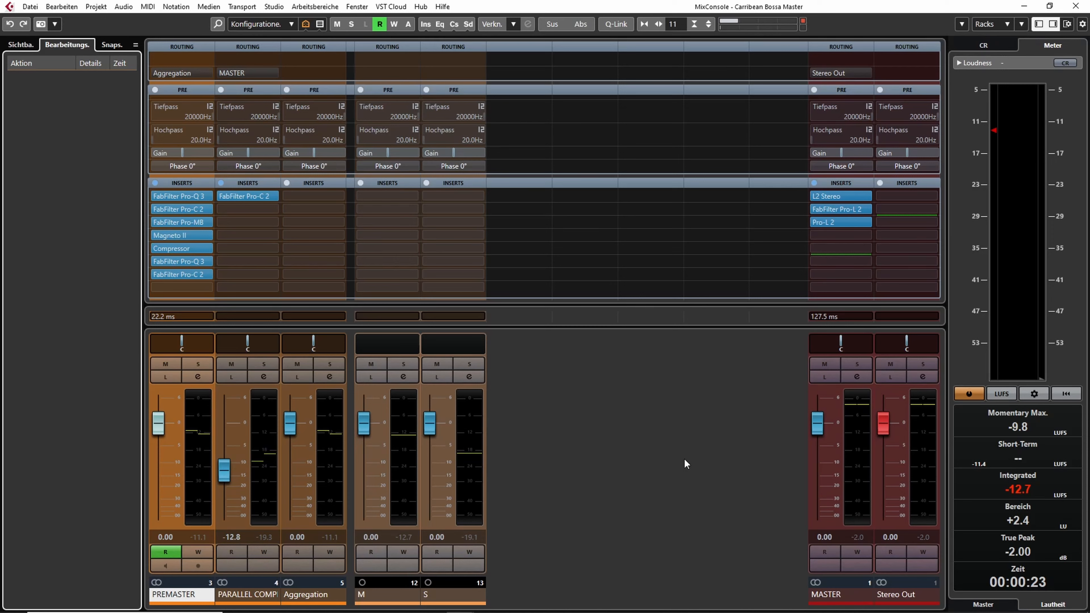
click(166, 598)
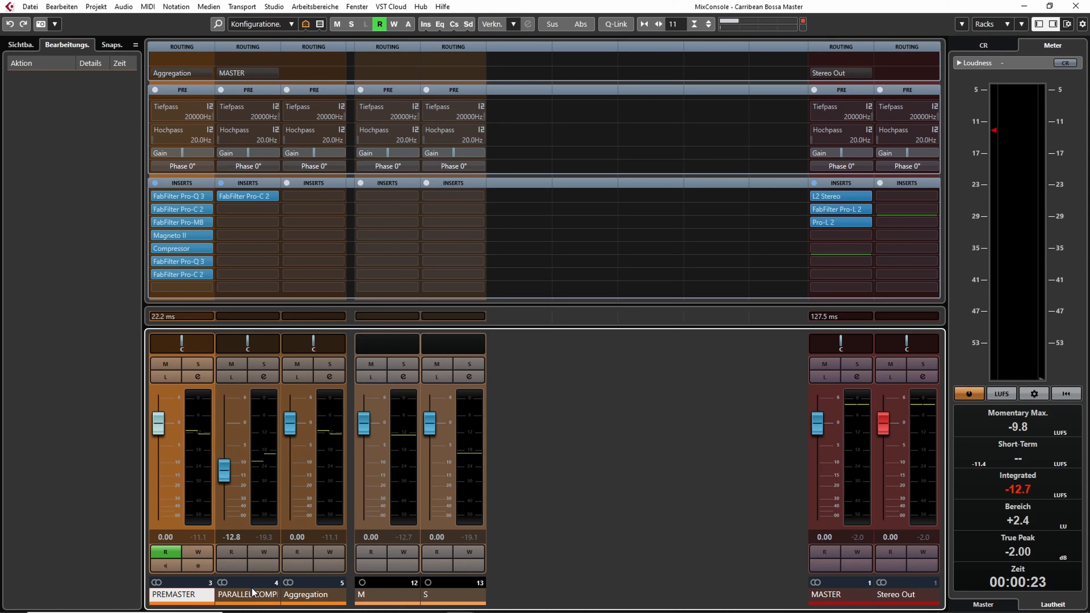
click(251, 597)
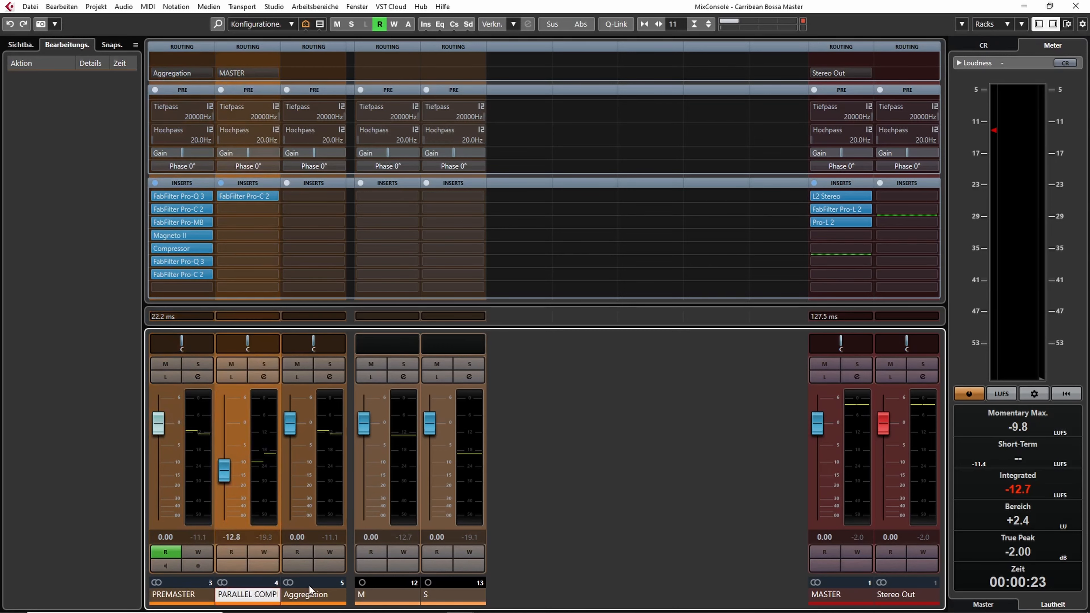
click(312, 596)
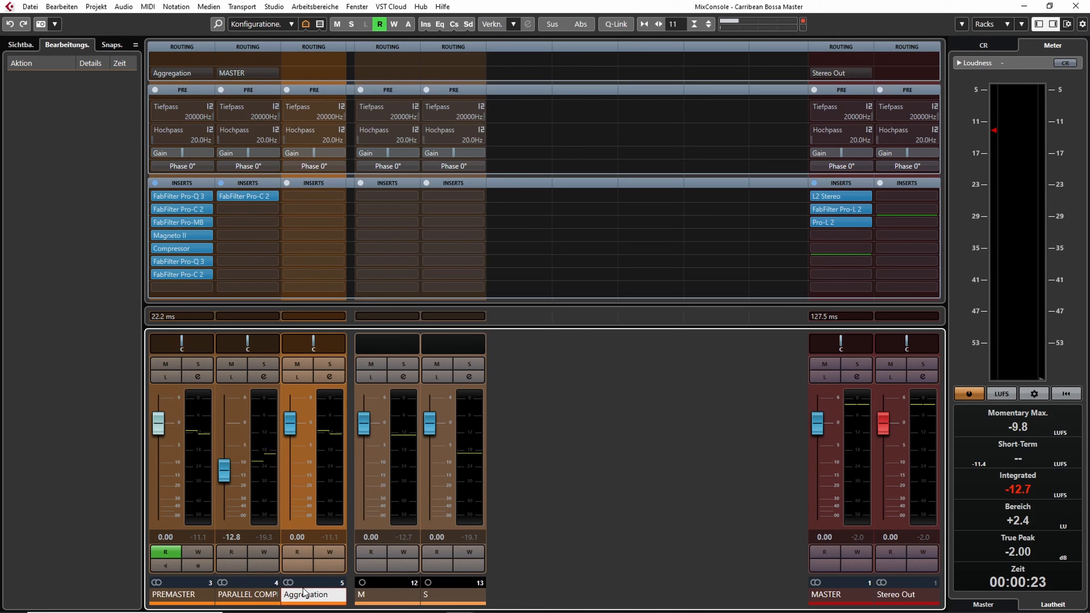
click(183, 595)
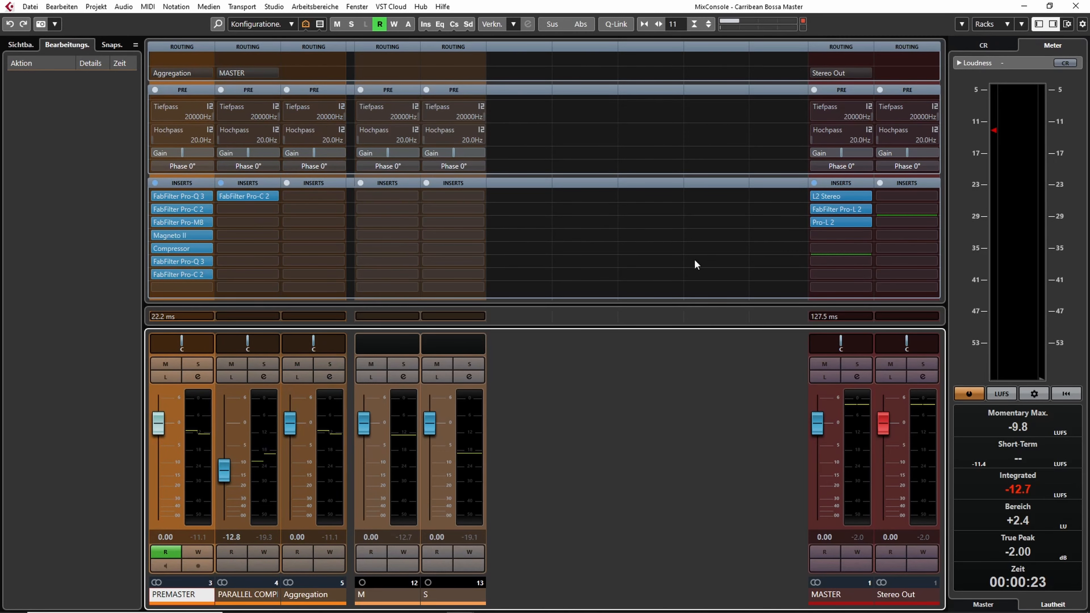
click(312, 595)
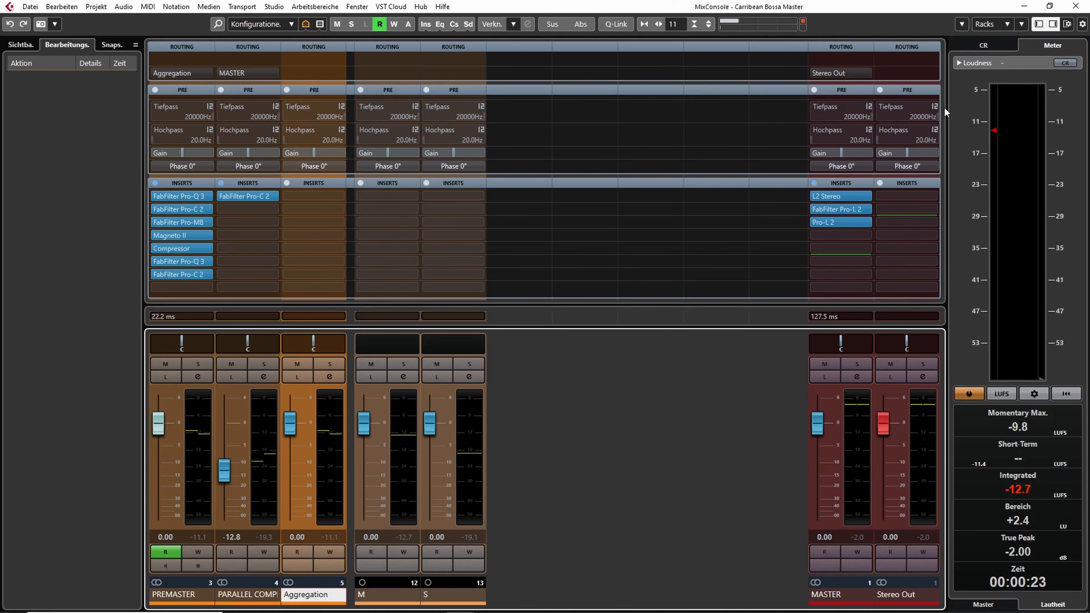
Examine the sends of the Aggregation, M and S channels and the routing of the PARALLEL COMPRESSION channel
scroll(889, 246, down, 5)
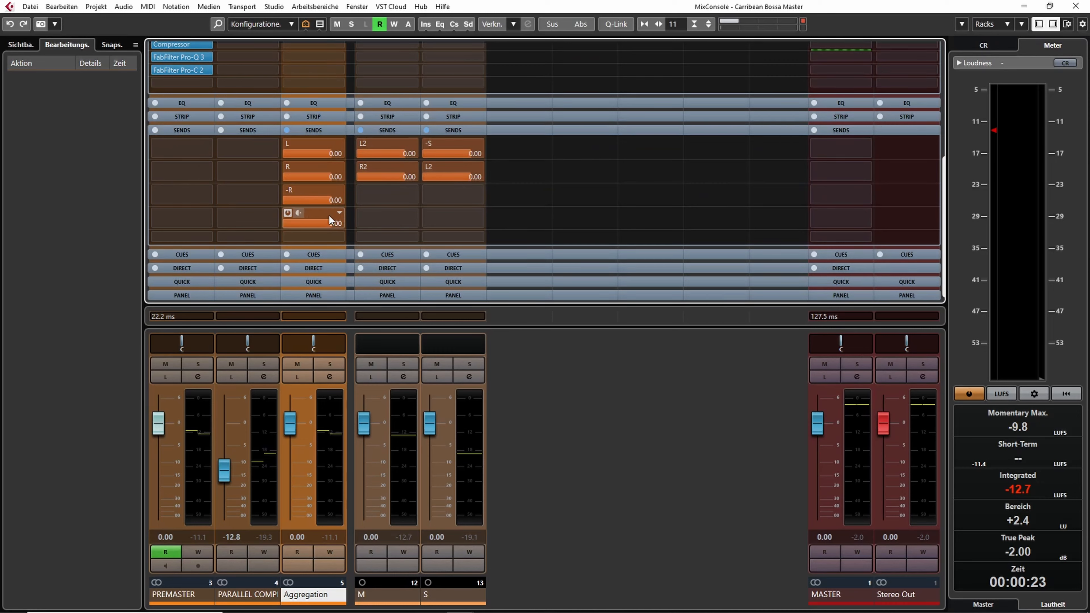
click(237, 594)
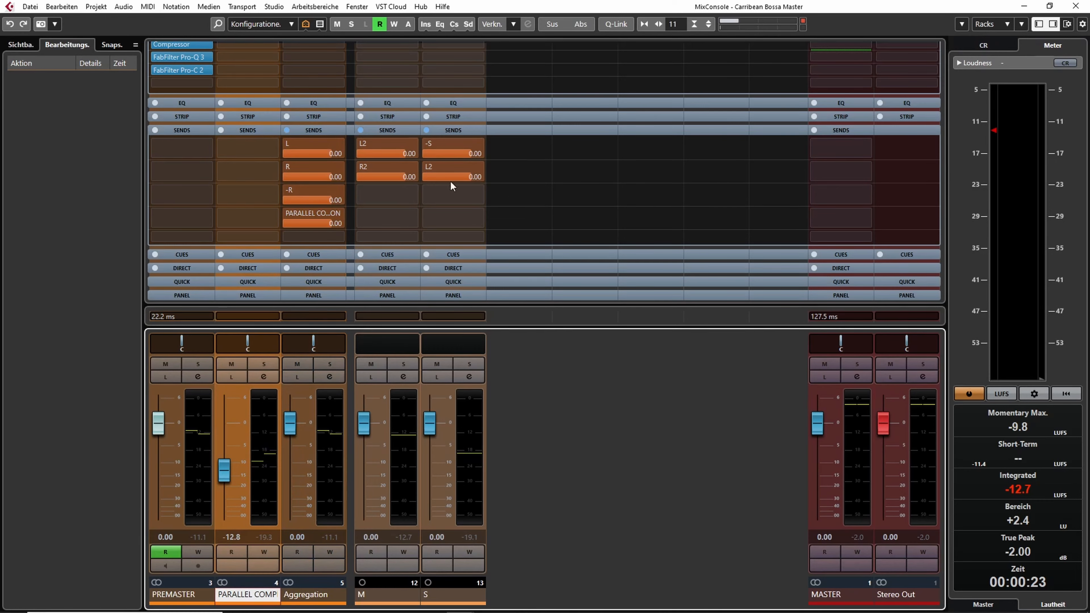
mouse_move(191, 52)
scroll(942, 136, up, 5)
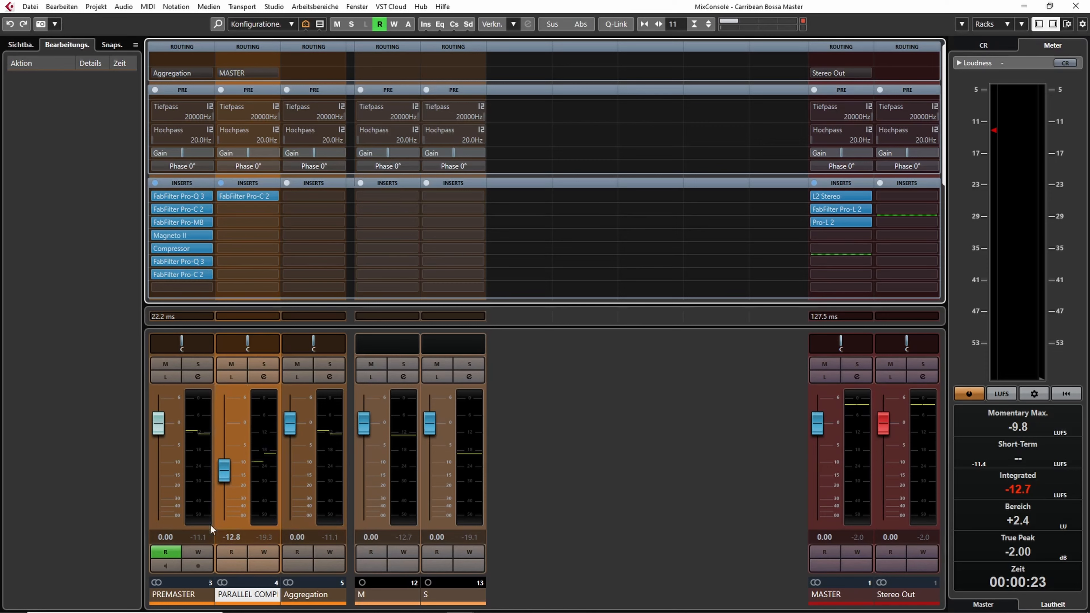
Select the PREMASTER channel, then show the compact MixConsole beneath the tracks in the project window
click(183, 598)
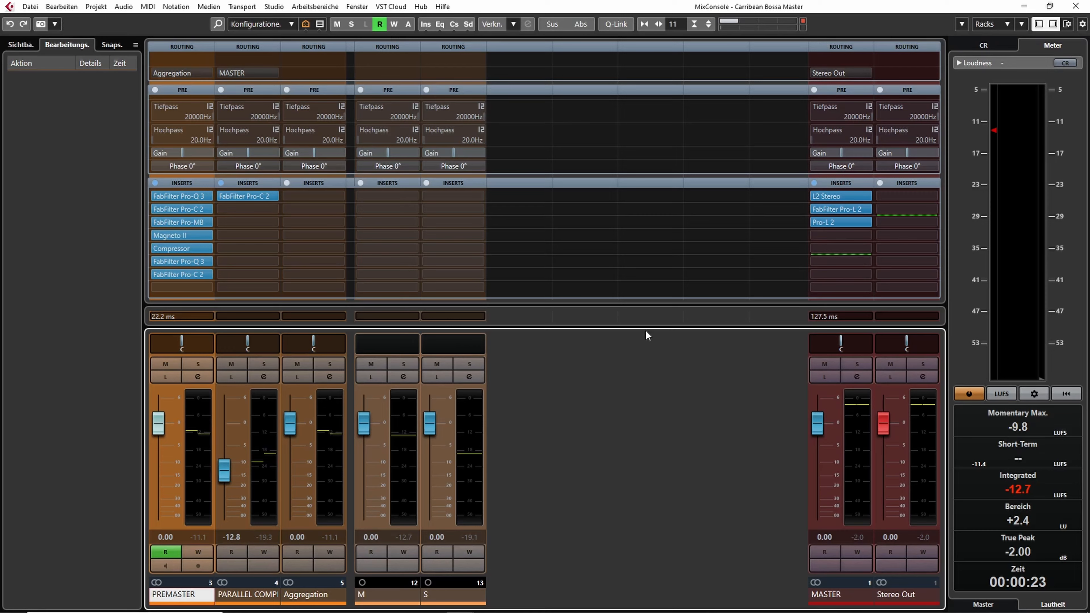
key(F3)
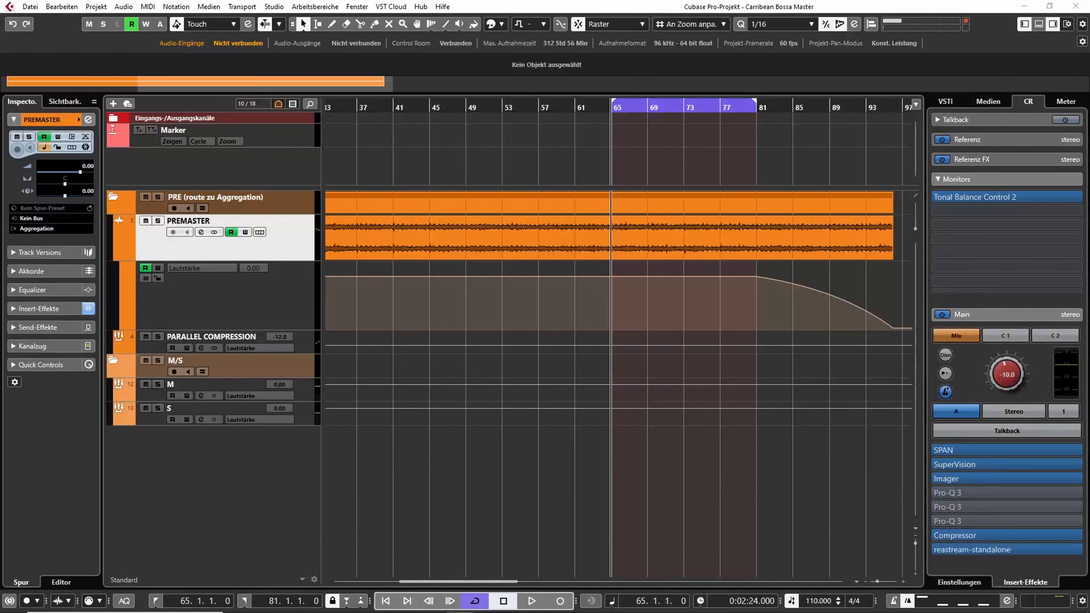
click(1040, 22)
click(144, 582)
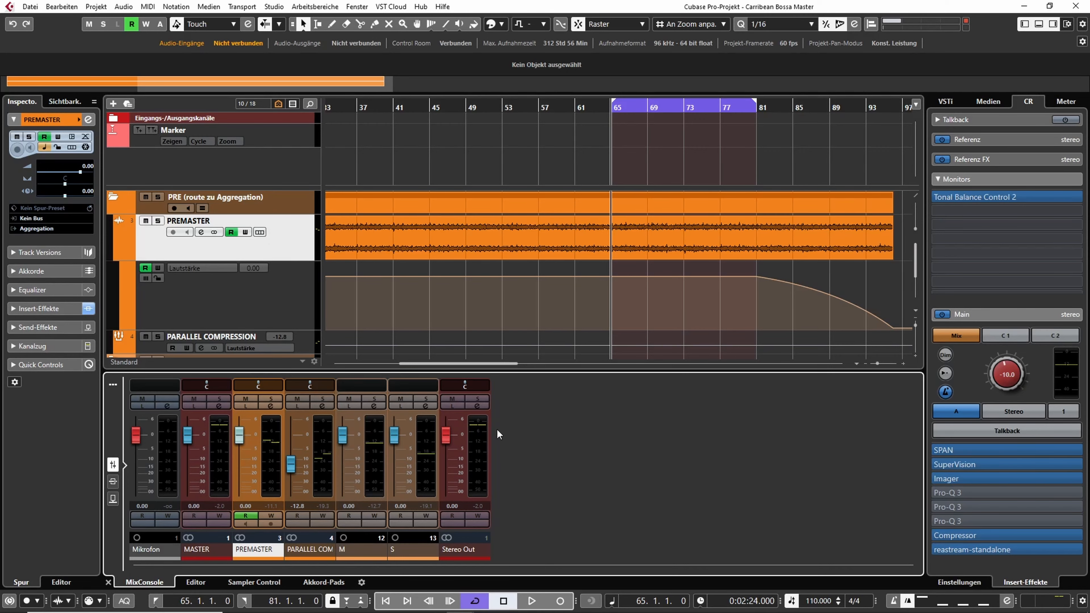
Play the cycle range and compare the mix with the PARALLEL COMPRESSION channel muted and unmuted
key(space)
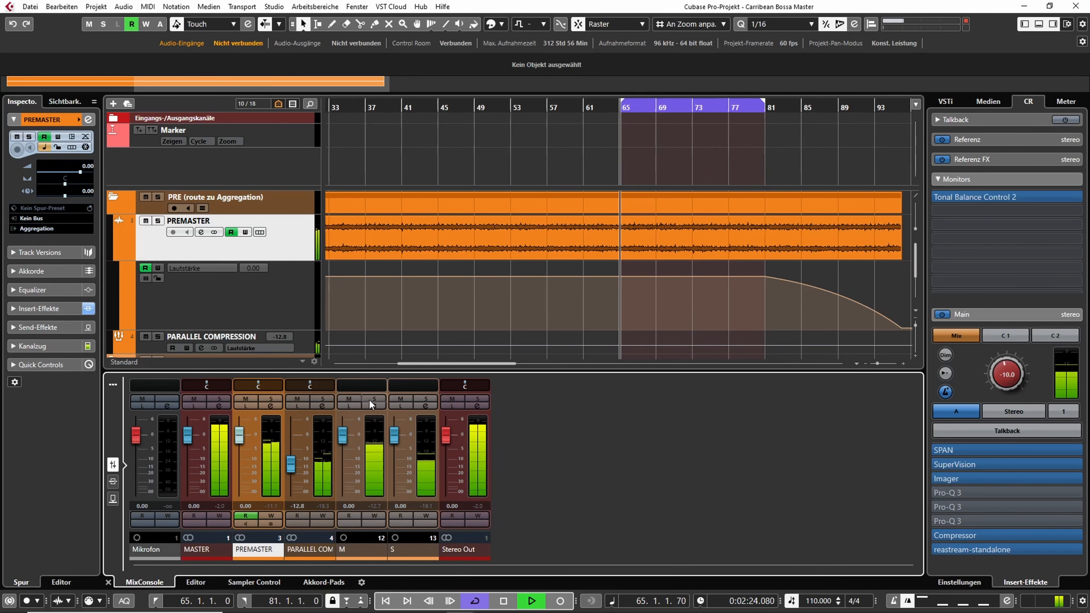
click(302, 400)
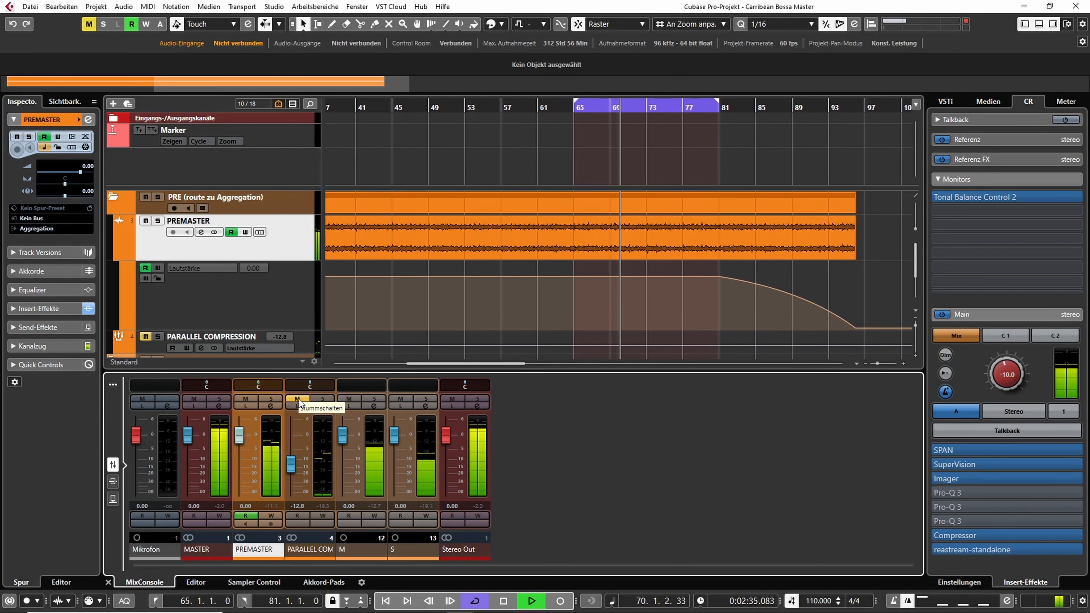
click(299, 400)
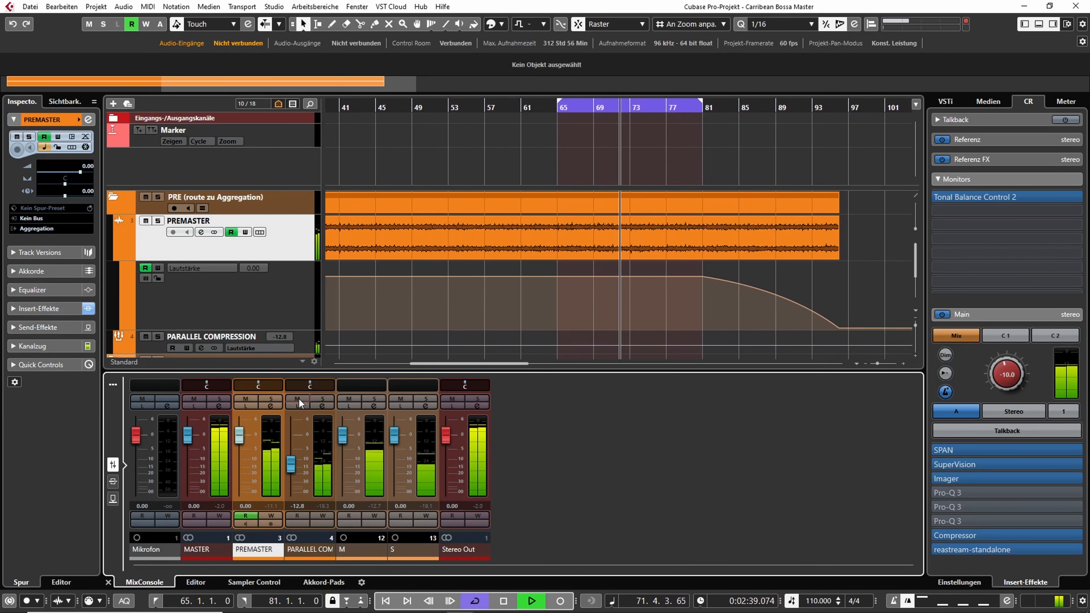
click(300, 399)
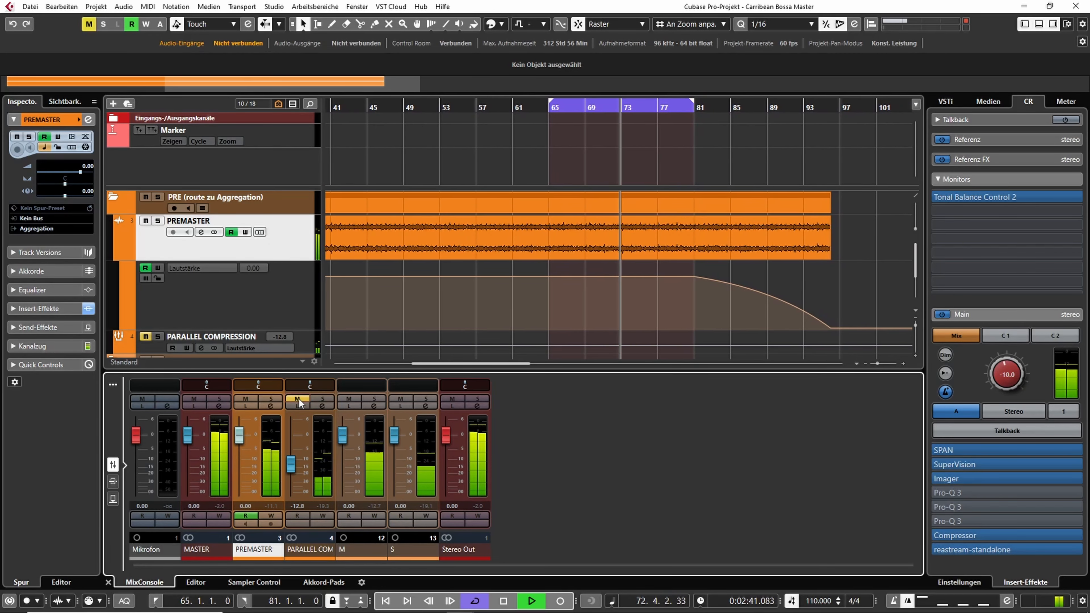
click(299, 399)
key(space)
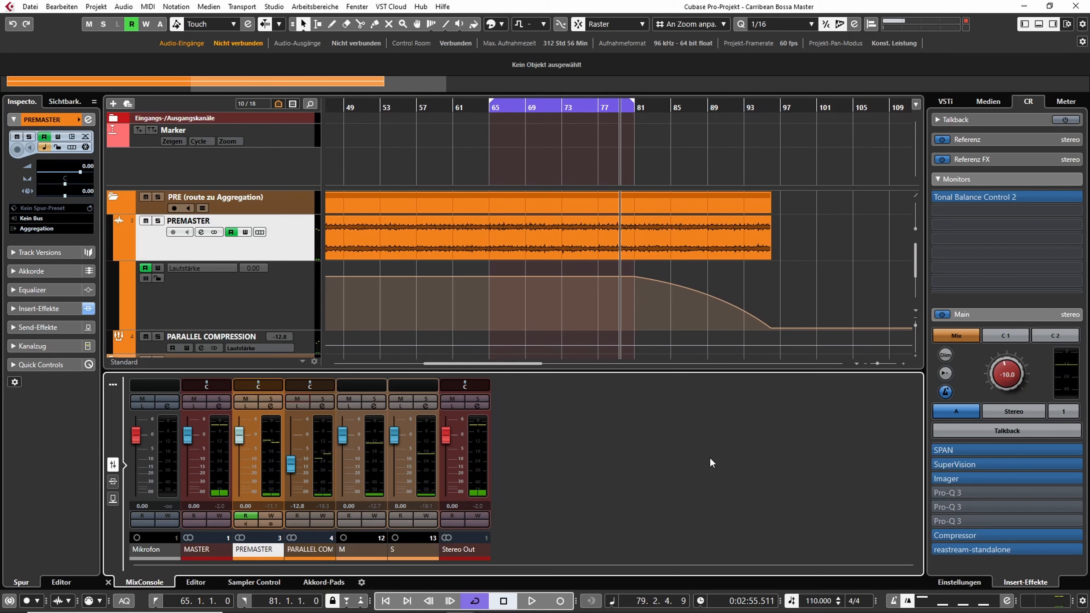
Examine the preset and settings of the FabFilter Pro-C 2 insert on the PARALLEL COMPRESSION channel and observe its gain reduction during playback
key(F3)
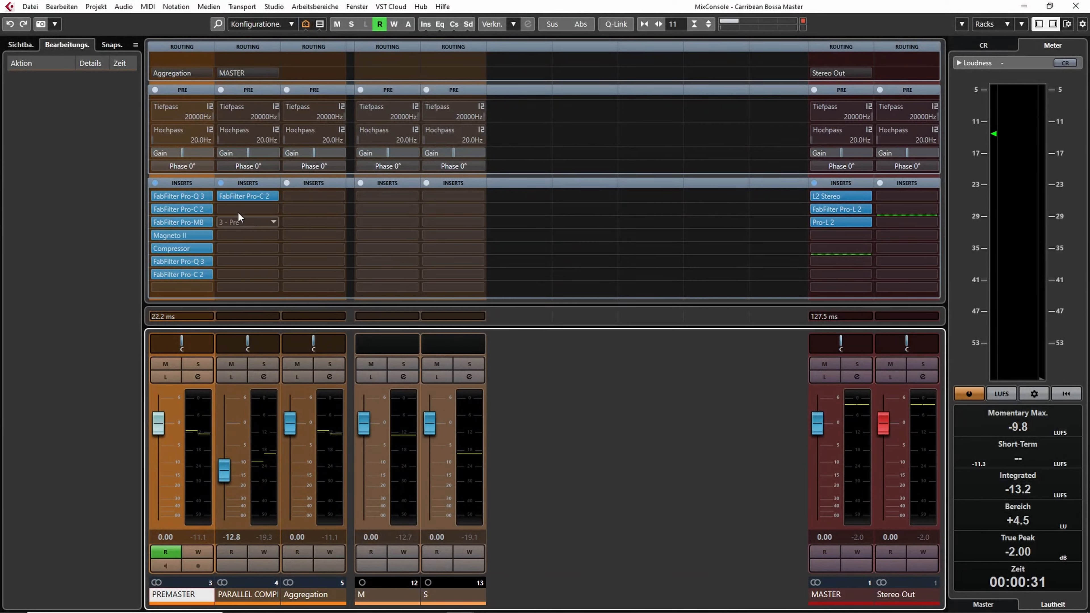
click(239, 582)
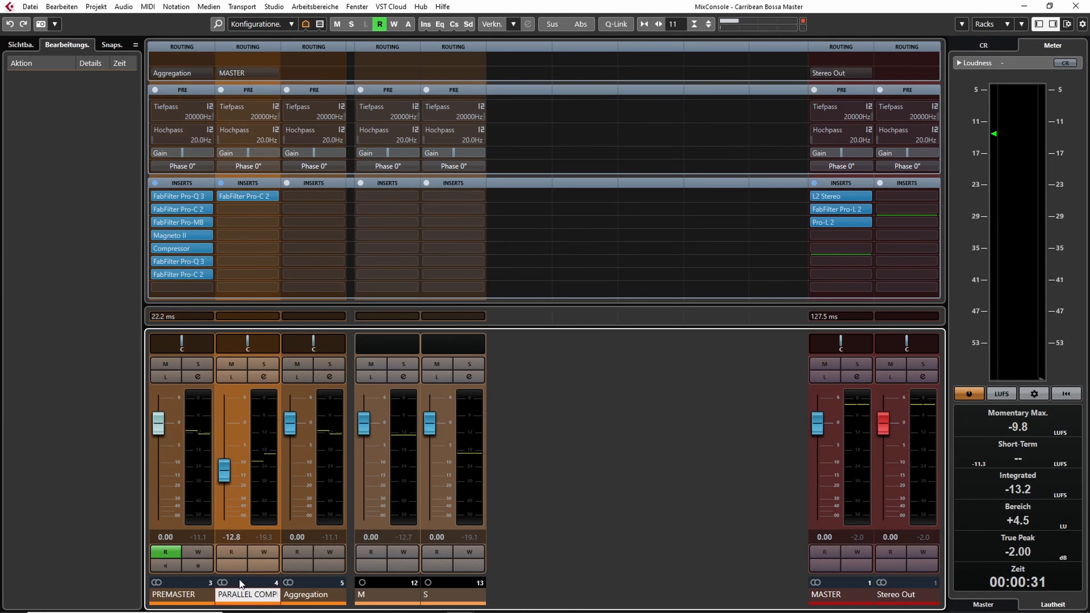
click(244, 196)
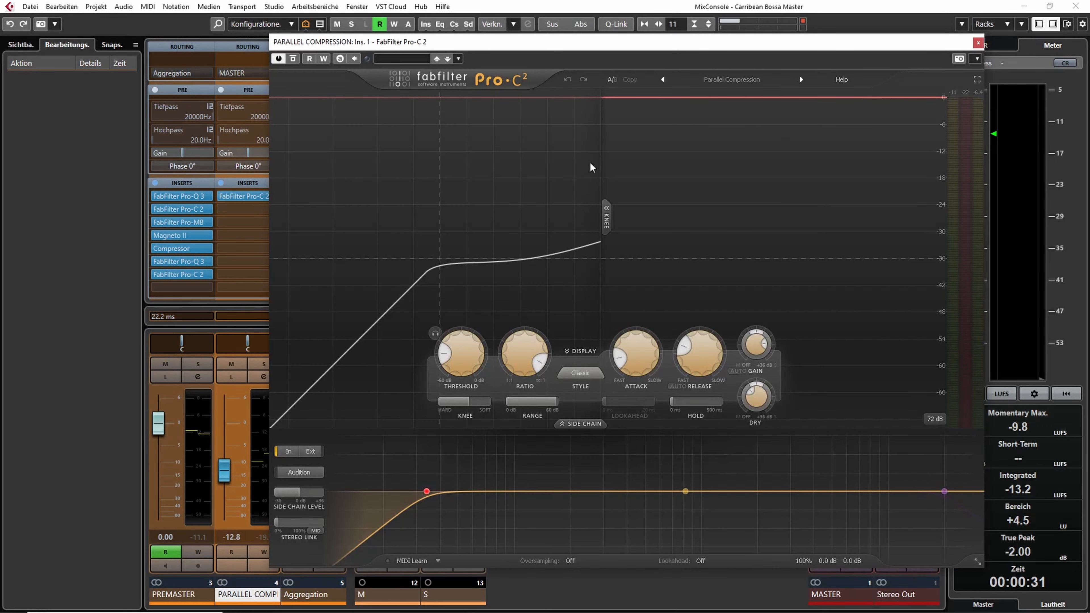
click(757, 80)
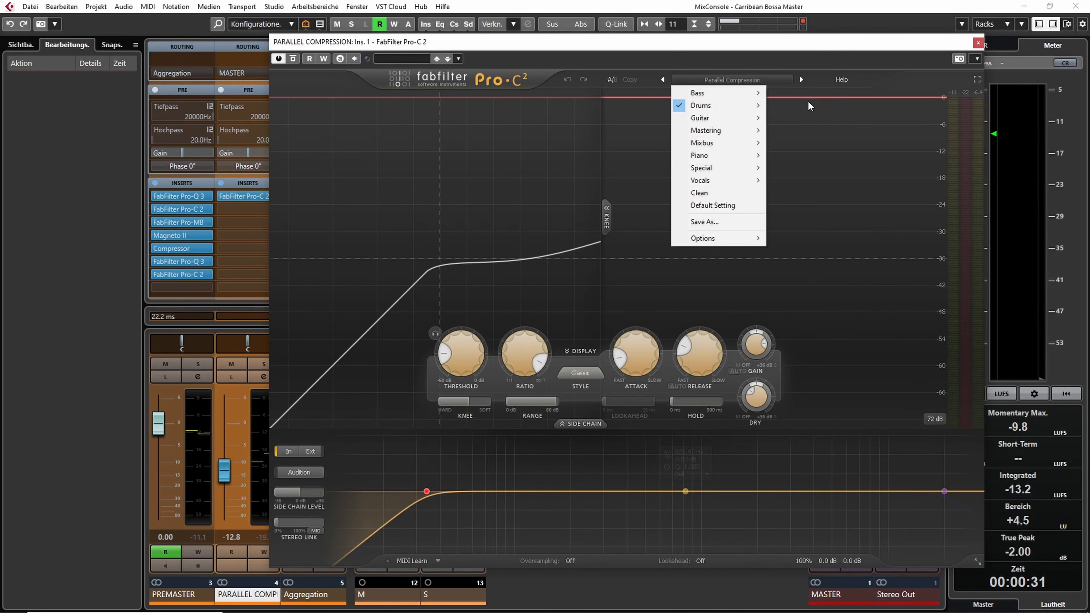
click(634, 171)
mouse_move(537, 368)
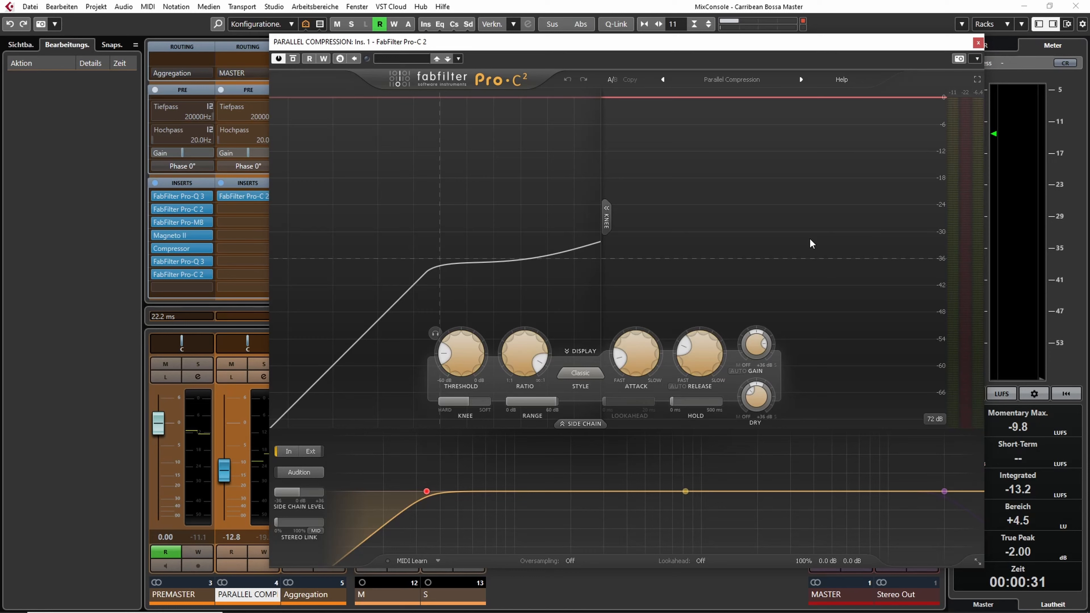
key(space)
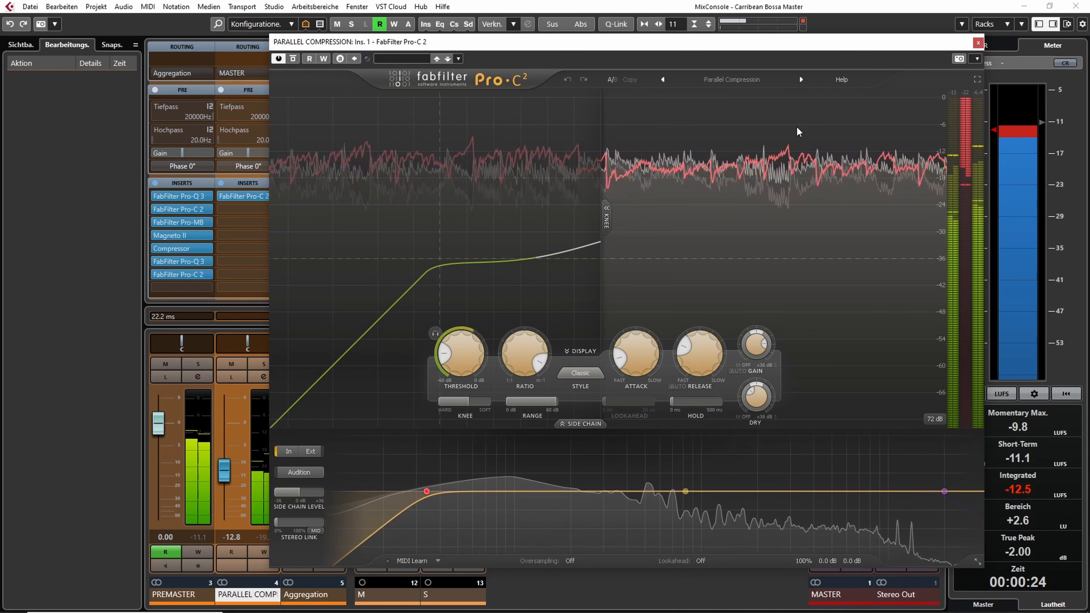
click(978, 44)
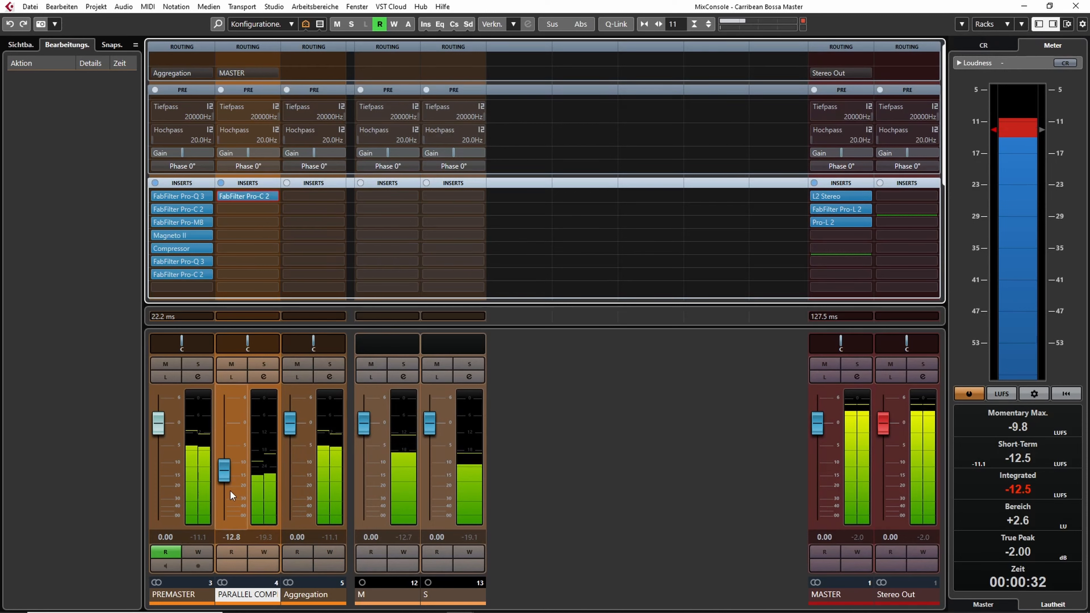
Enable Listen on the PARALLEL COMPRESSION channel, try its fader at 1.06 dB, and undo the fader change
click(226, 376)
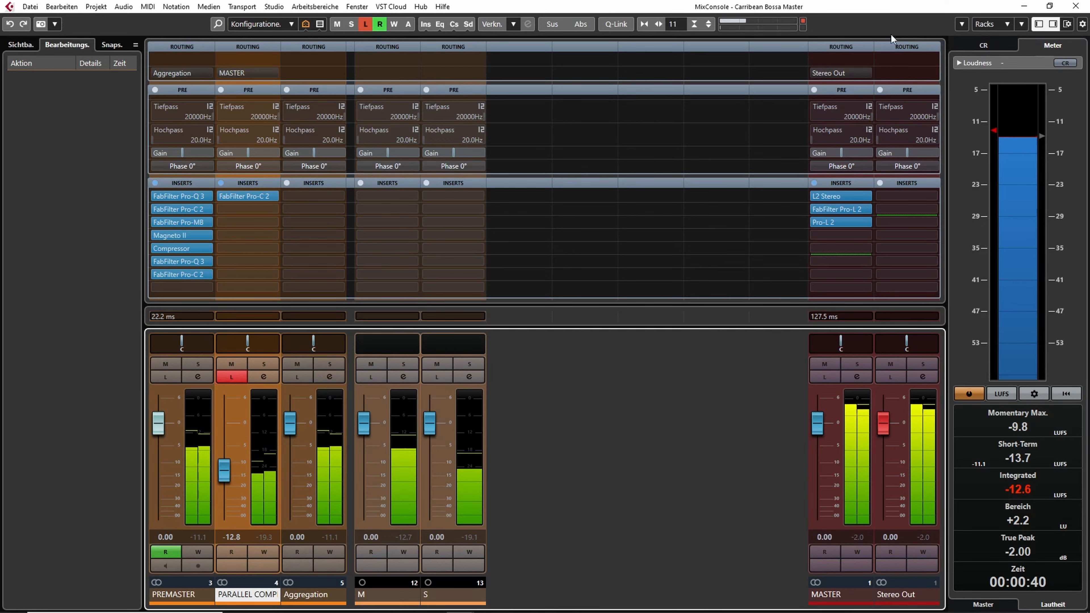
drag(227, 472, 231, 431)
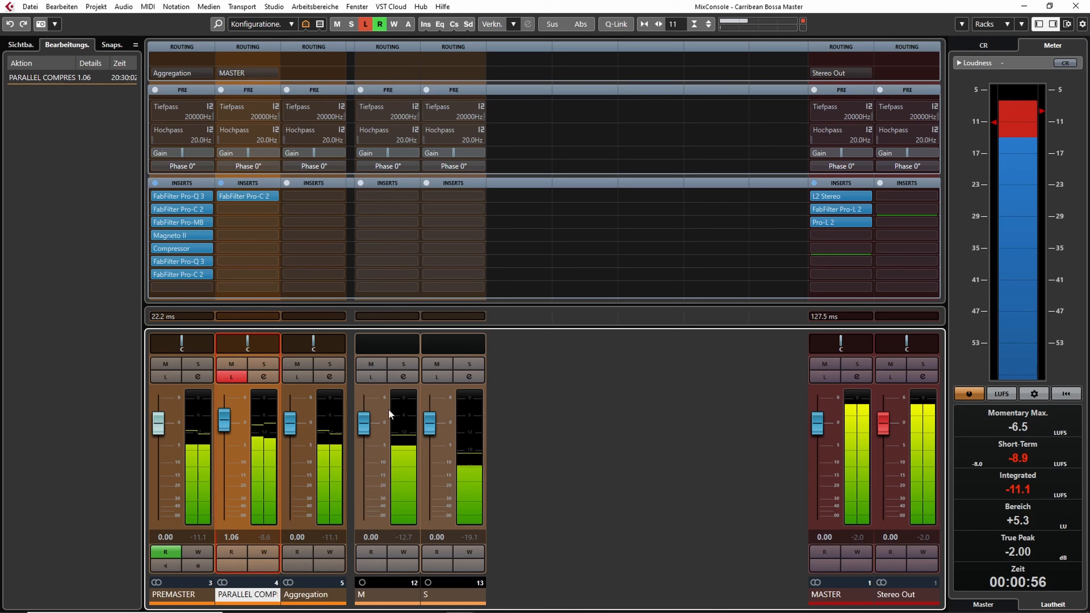
key(ctrl+z)
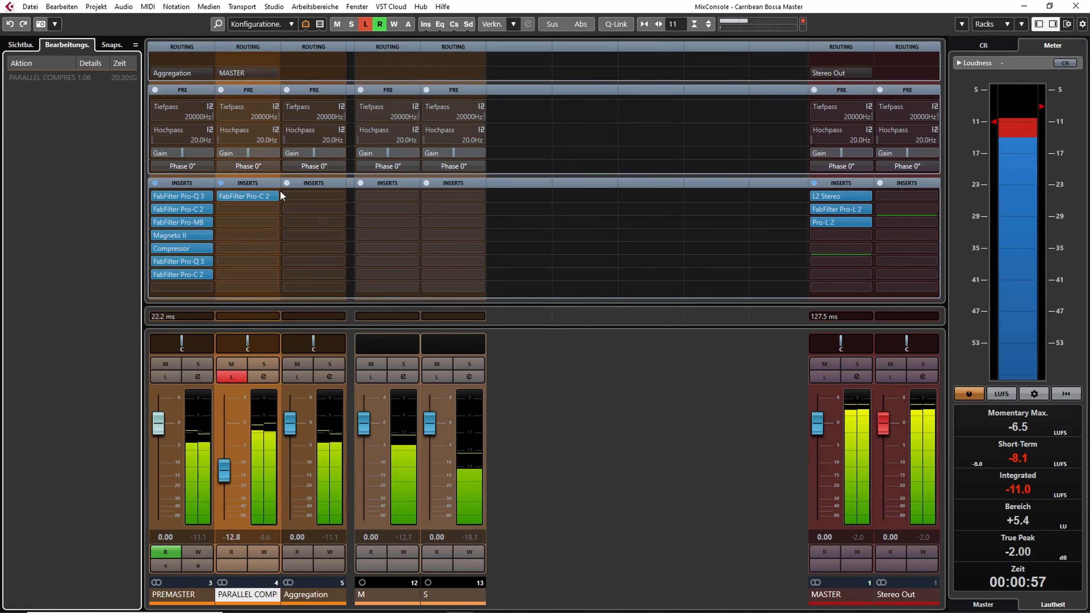
Switch off Listen on the PARALLEL COMPRESSION channel and examine the side-chain filter bands in its FabFilter Pro-C 2 during playback
click(243, 196)
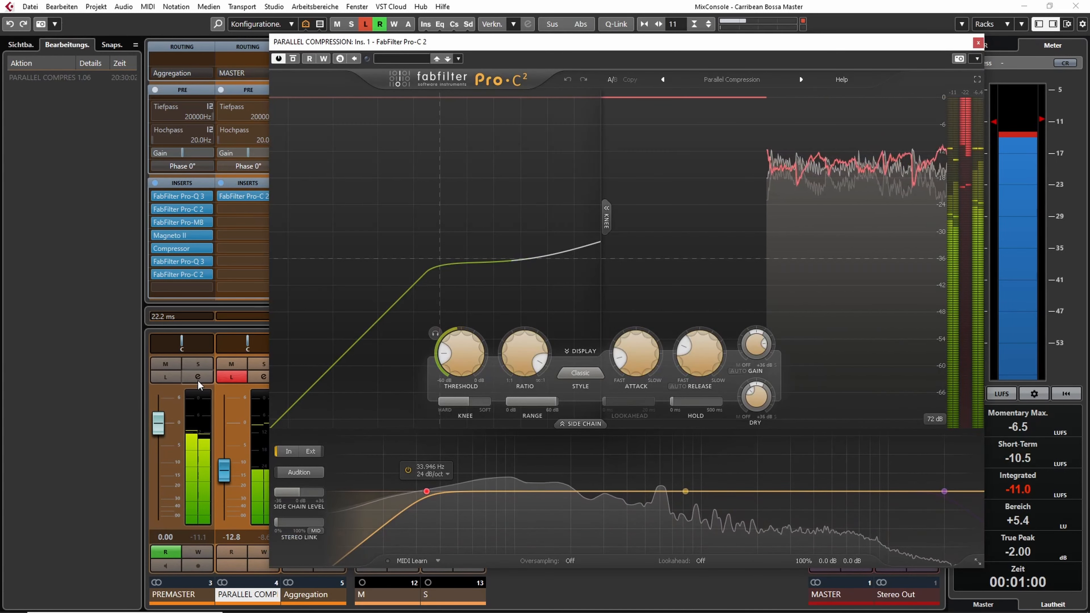
click(239, 376)
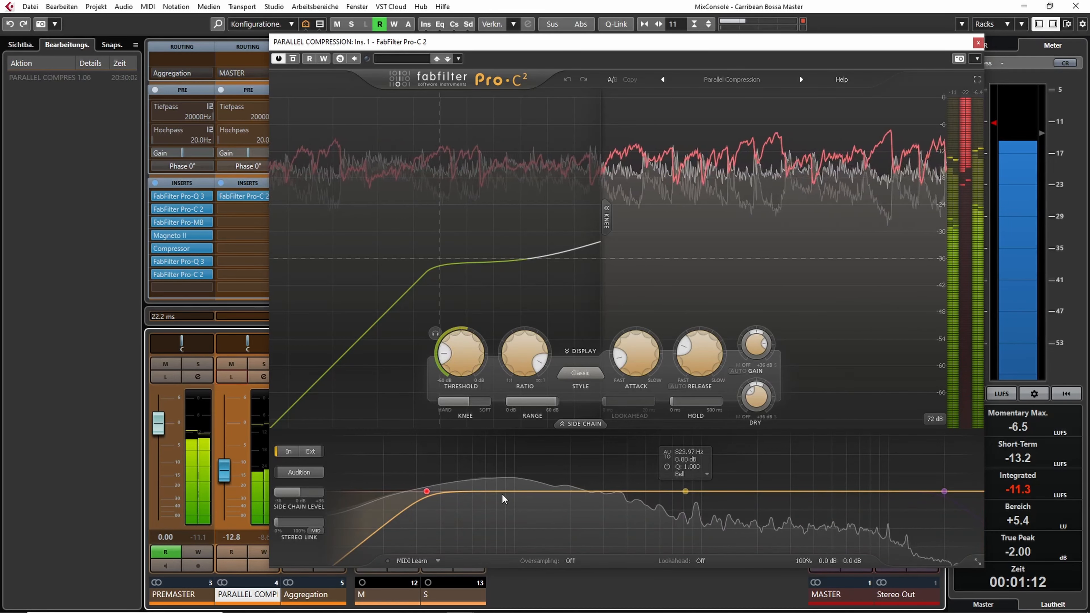
mouse_move(537, 518)
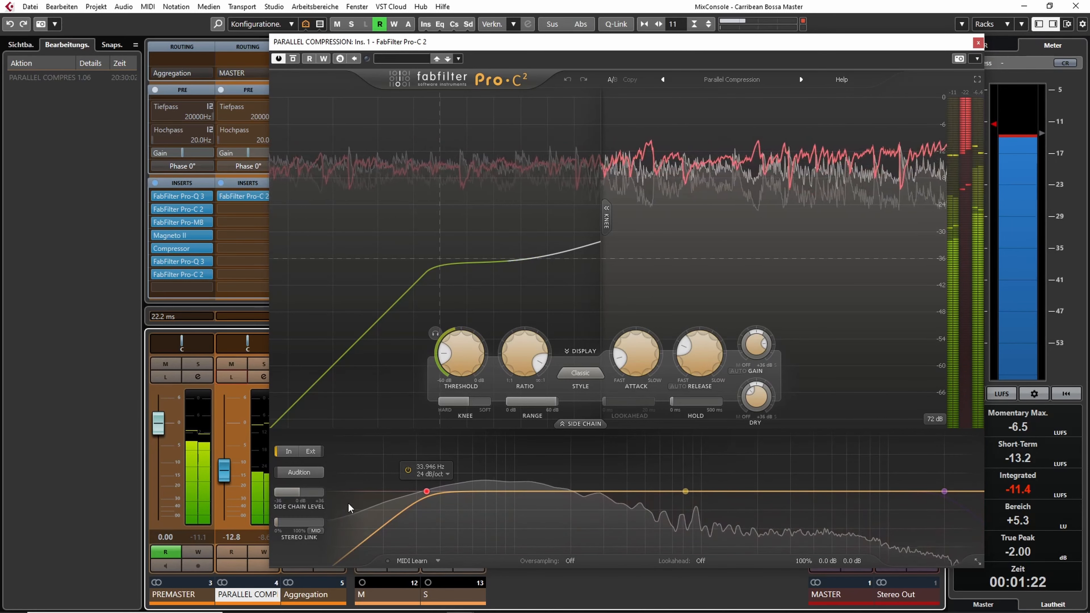
mouse_move(353, 514)
mouse_move(685, 490)
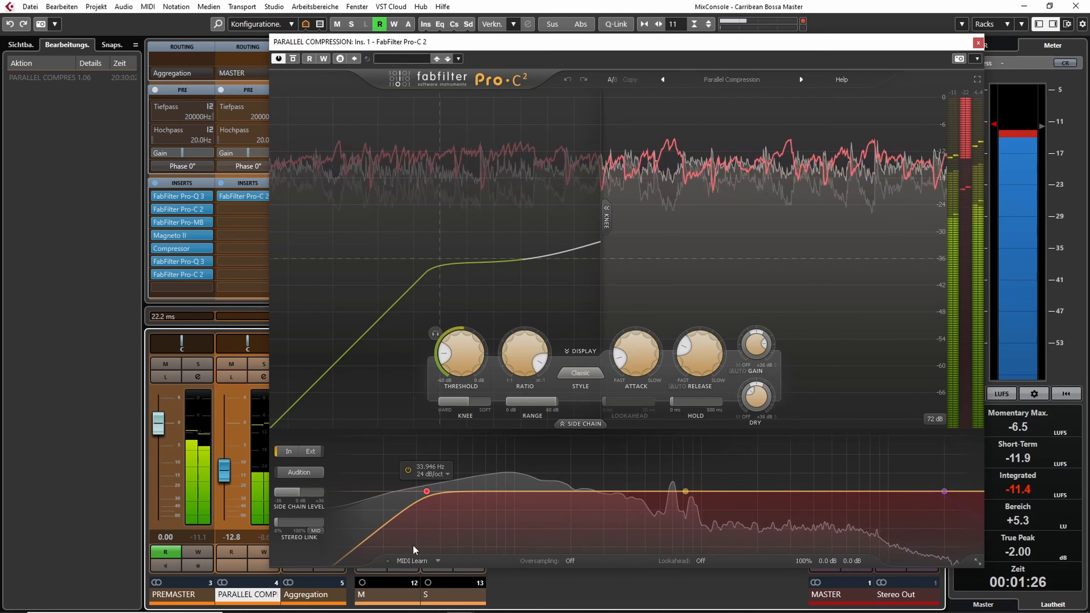
mouse_move(557, 460)
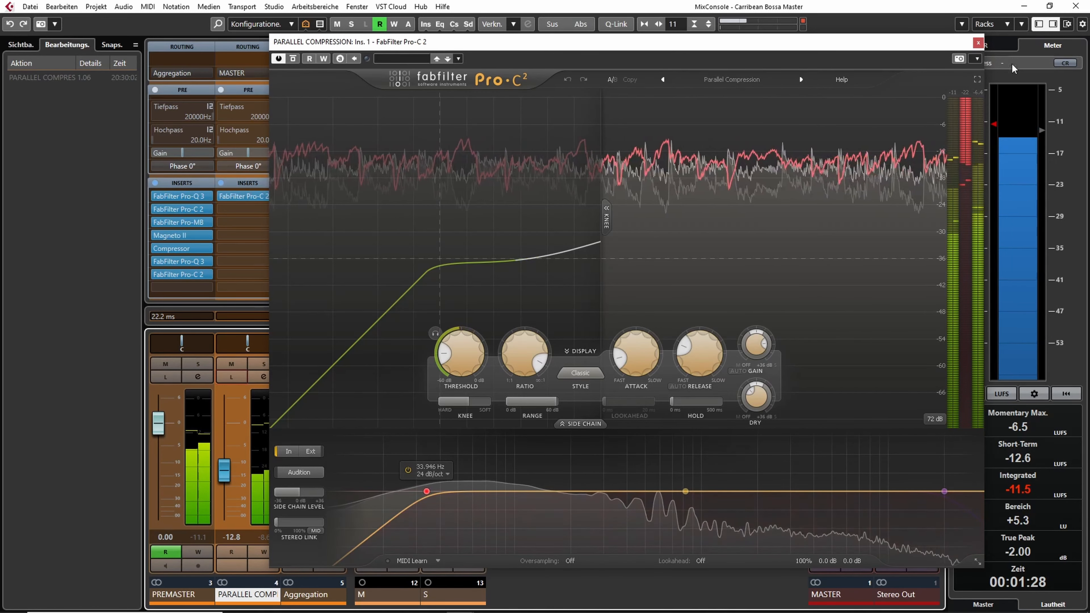
click(978, 43)
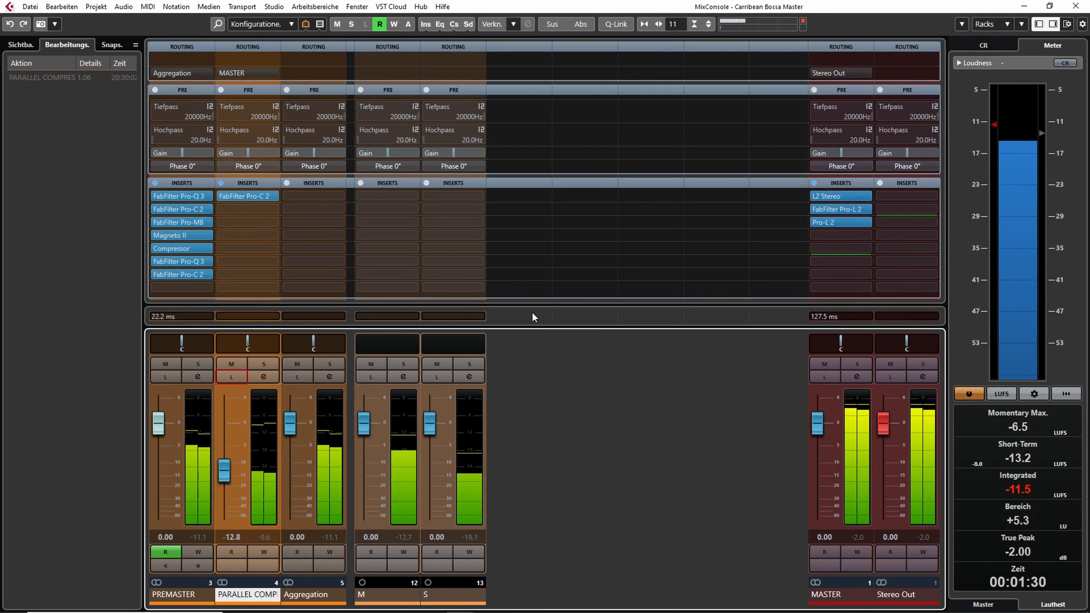
Move the full MixConsole window out of the way of the project window and stop playback
drag(712, 6, 1089, 129)
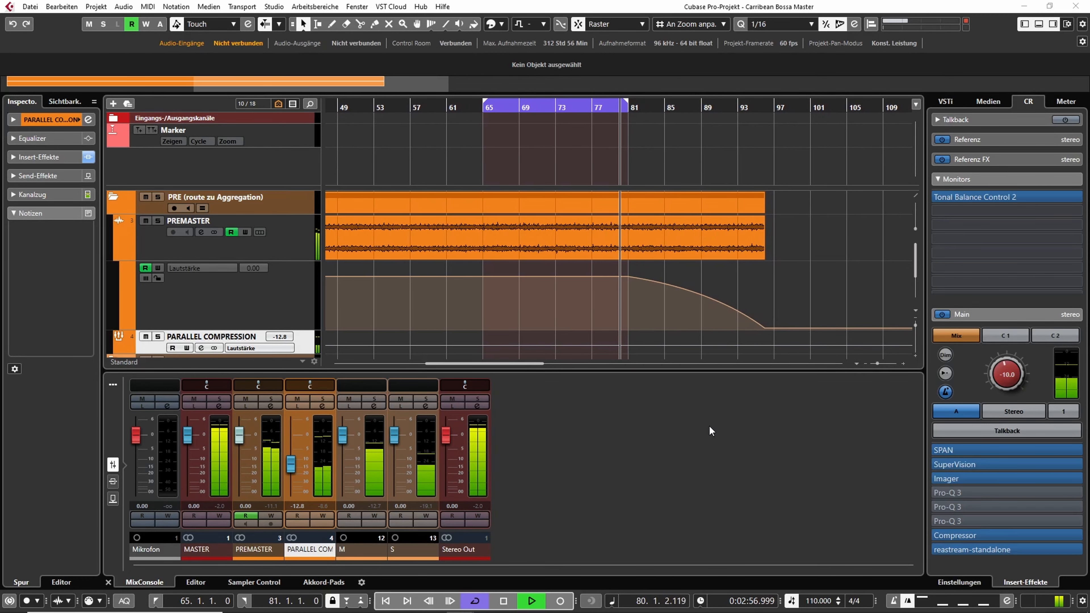
key(space)
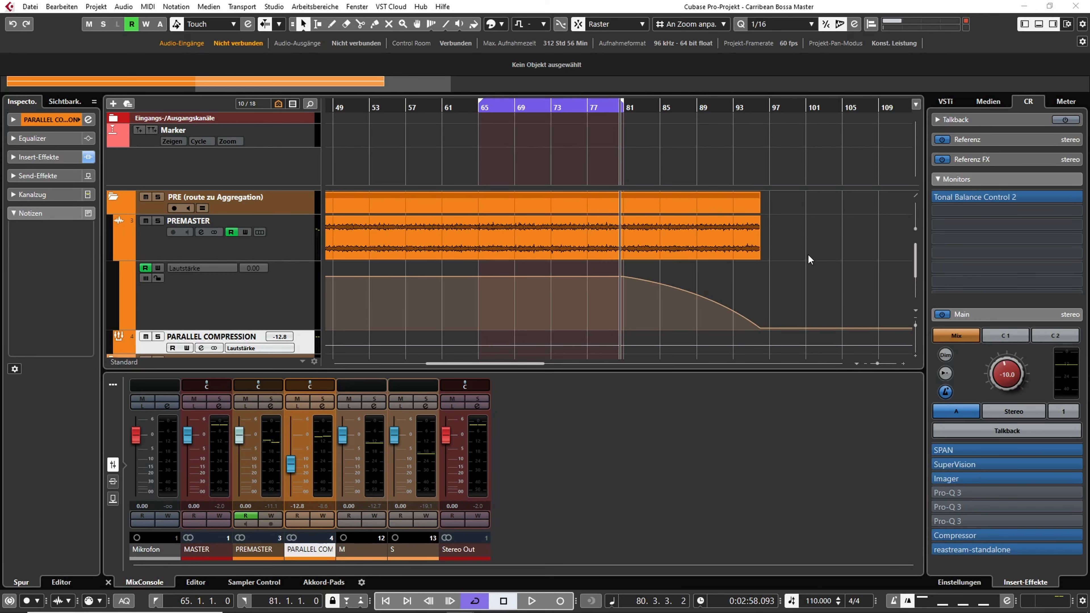
Examine the stereo mix event on the PREMASTER track from its beginning to its end, selecting it to point it out
scroll(351, 206, left, 10)
drag(465, 211, 377, 231)
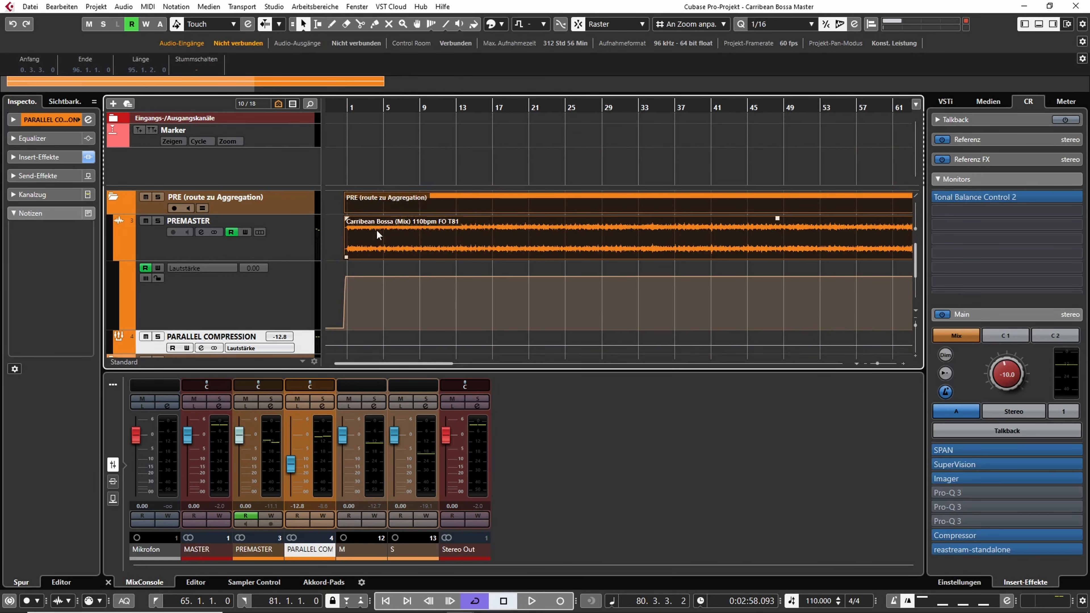
click(428, 167)
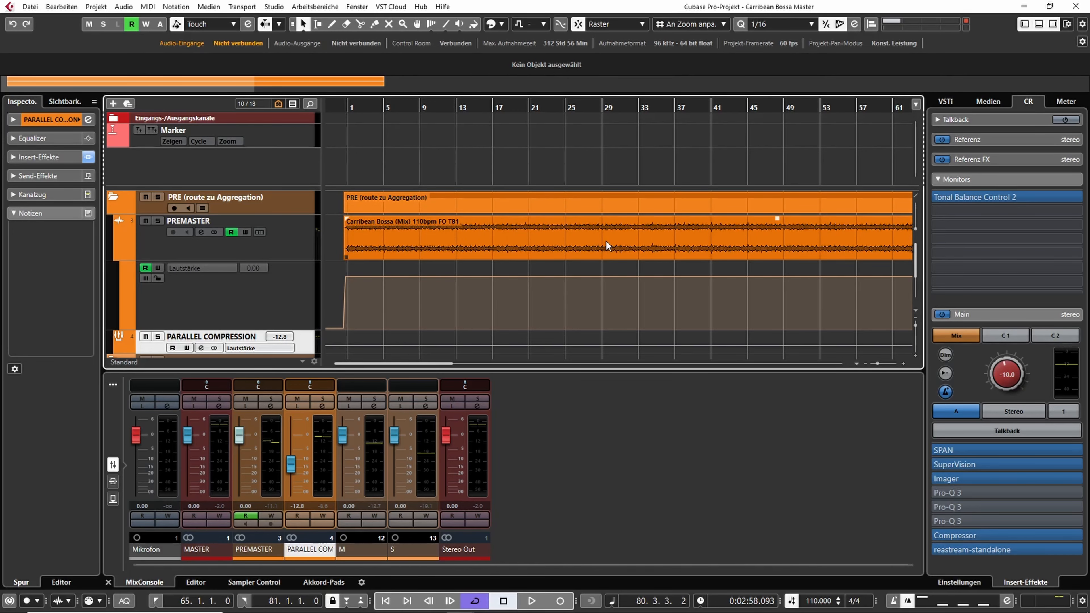
scroll(606, 241, down, 4)
scroll(604, 244, up, 3)
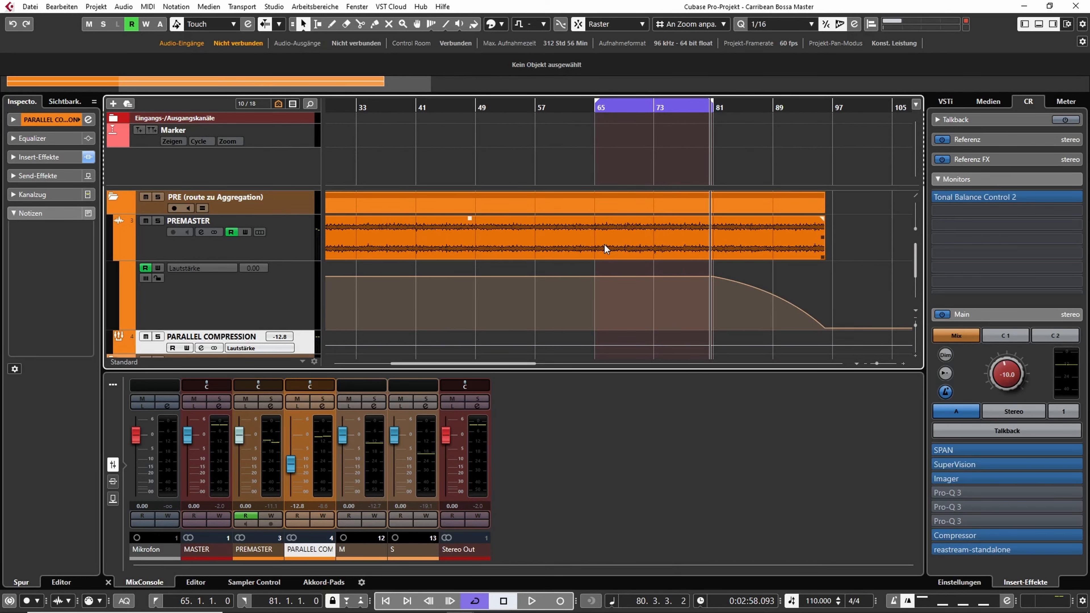
click(604, 244)
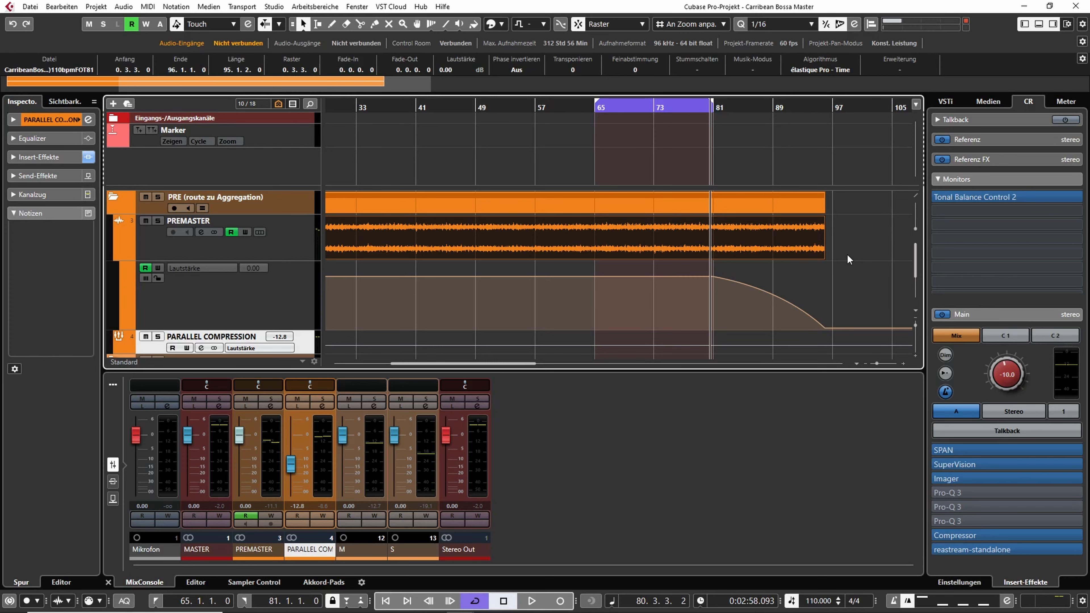
click(864, 239)
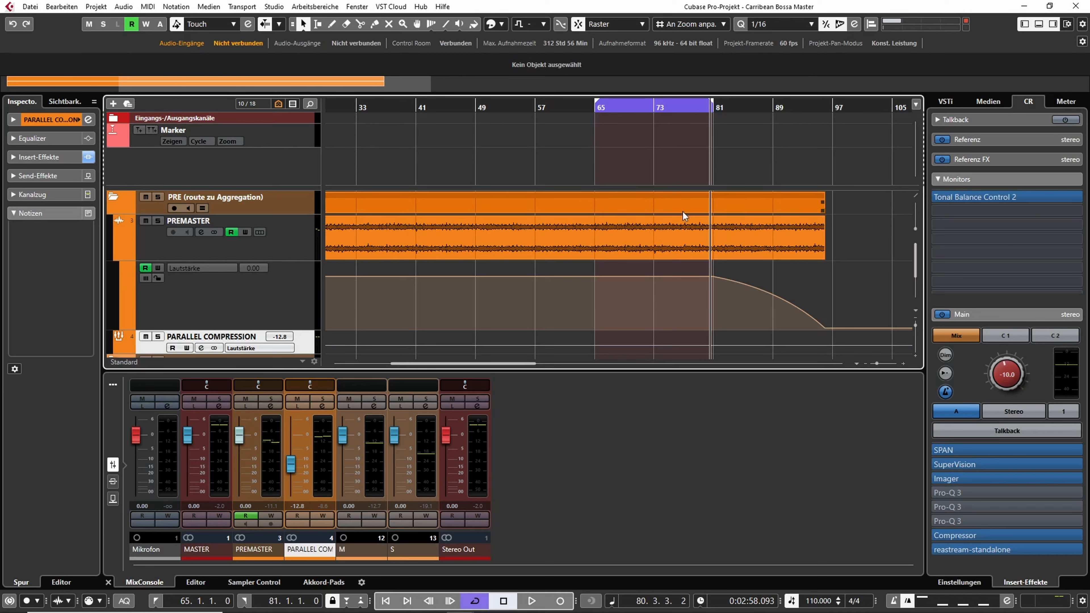
click(742, 233)
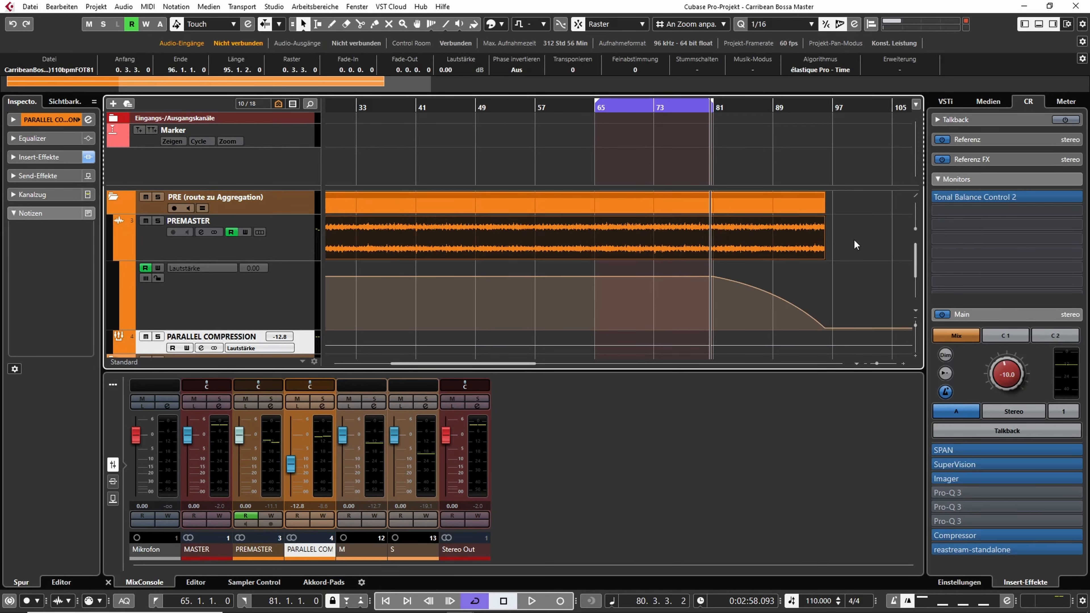